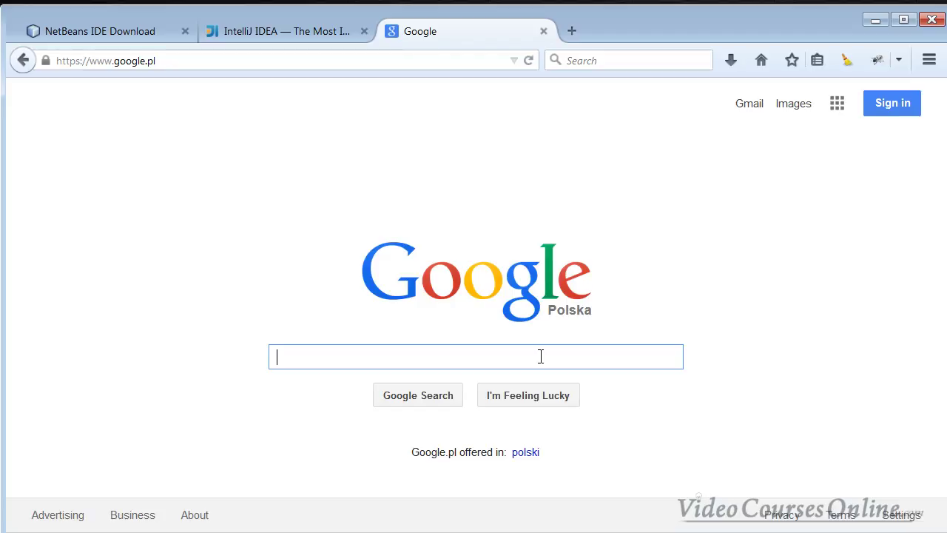
- Search Google for "Integrated Development Enviornment"
text(IDE)
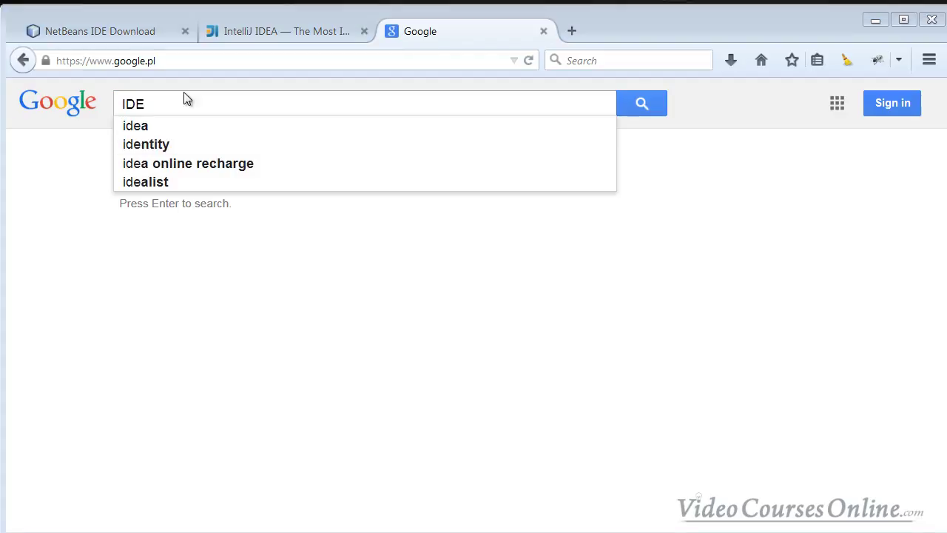
key(ctrl+a)
text(Int)
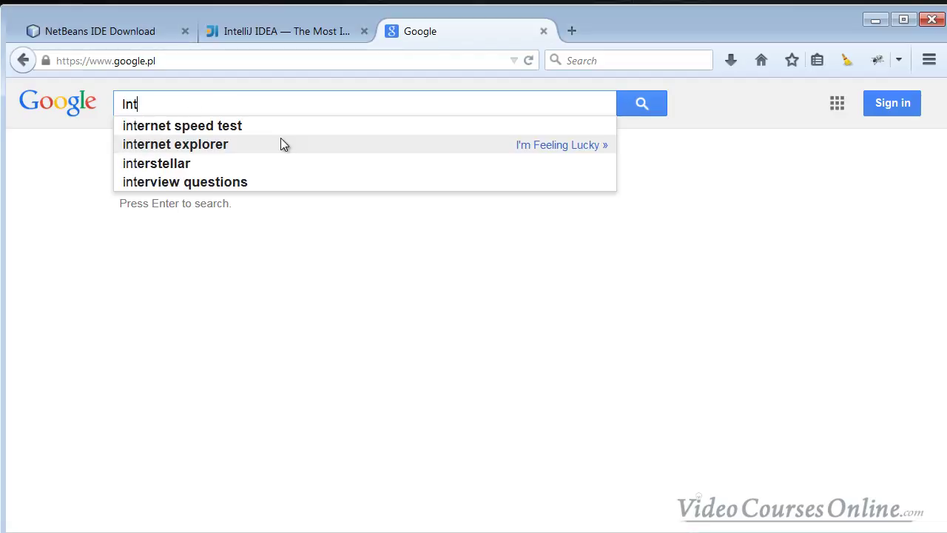
text(egrated Dev)
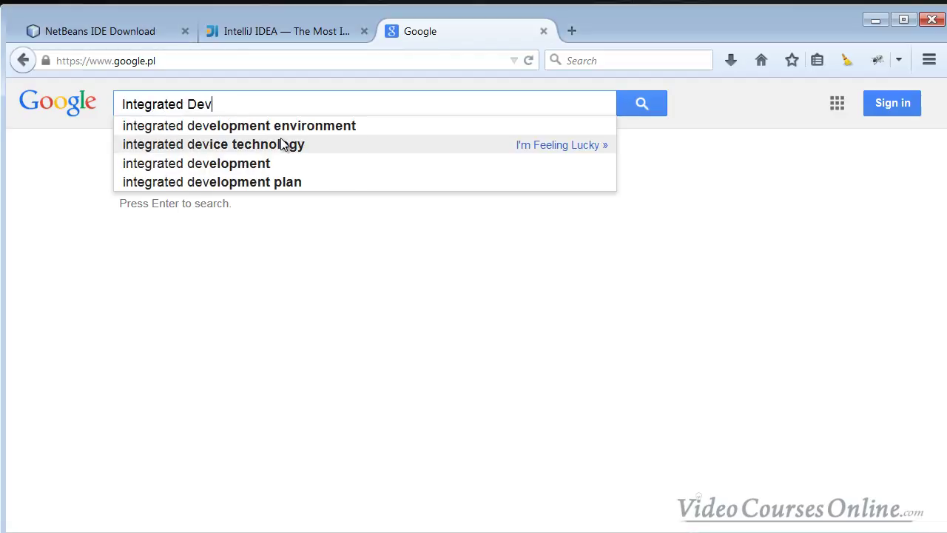
text(elopment Envio)
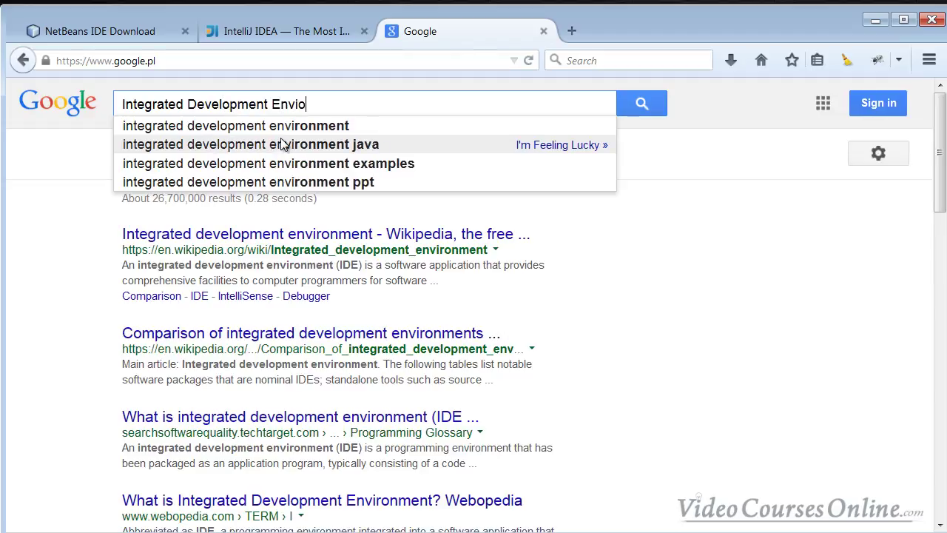
text(rnment)
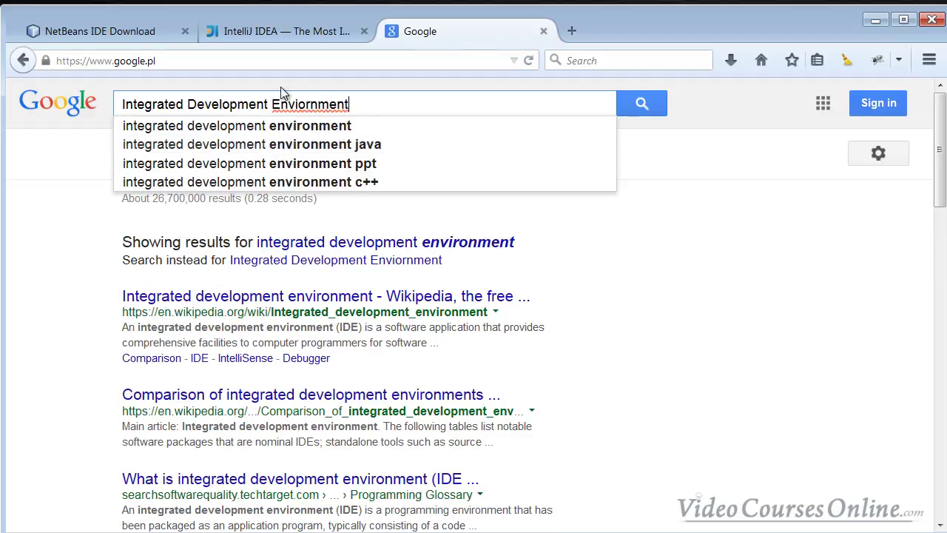
drag(187, 106, 122, 104)
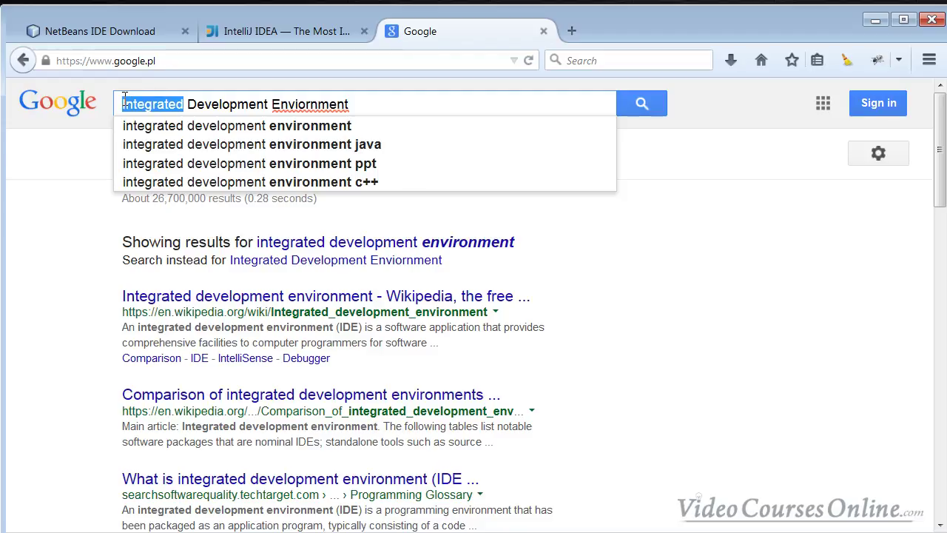
drag(390, 104, 191, 109)
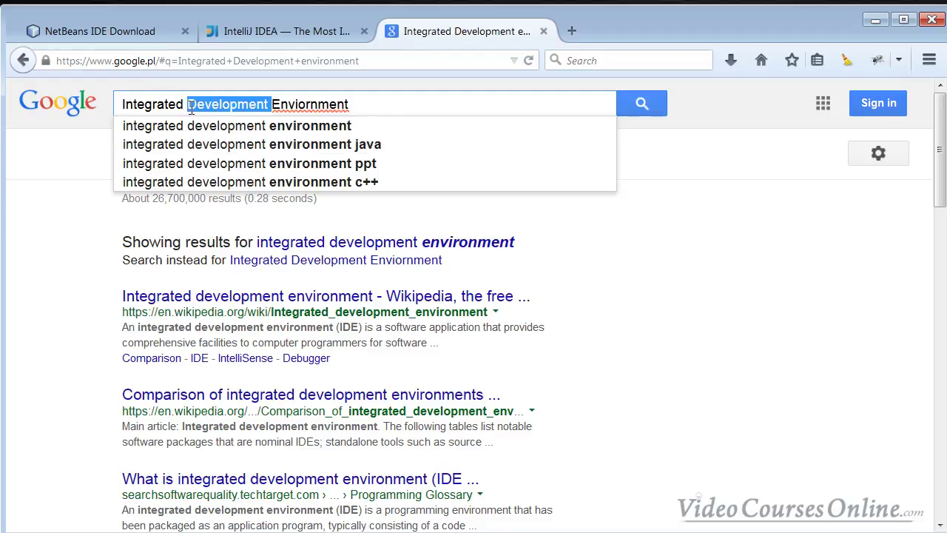
click(372, 101)
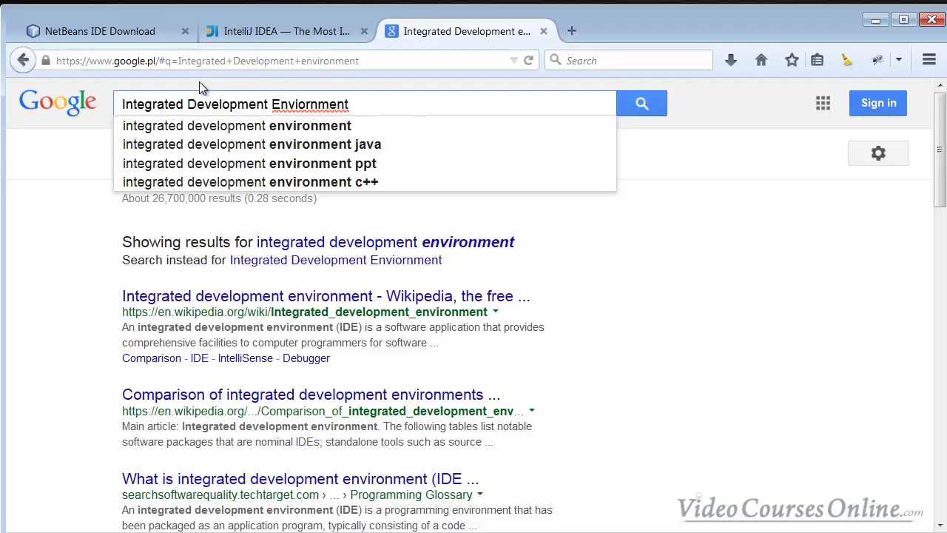
drag(380, 108, 84, 104)
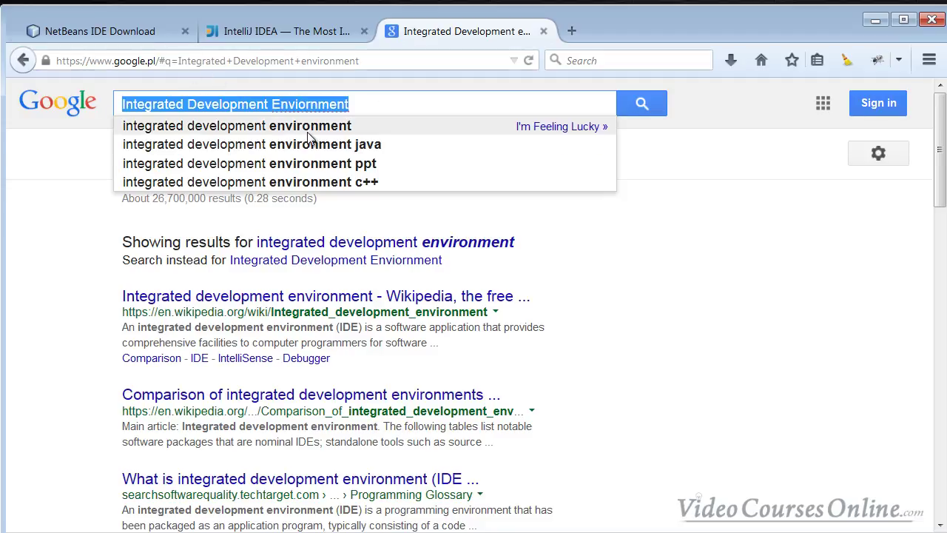
click(393, 108)
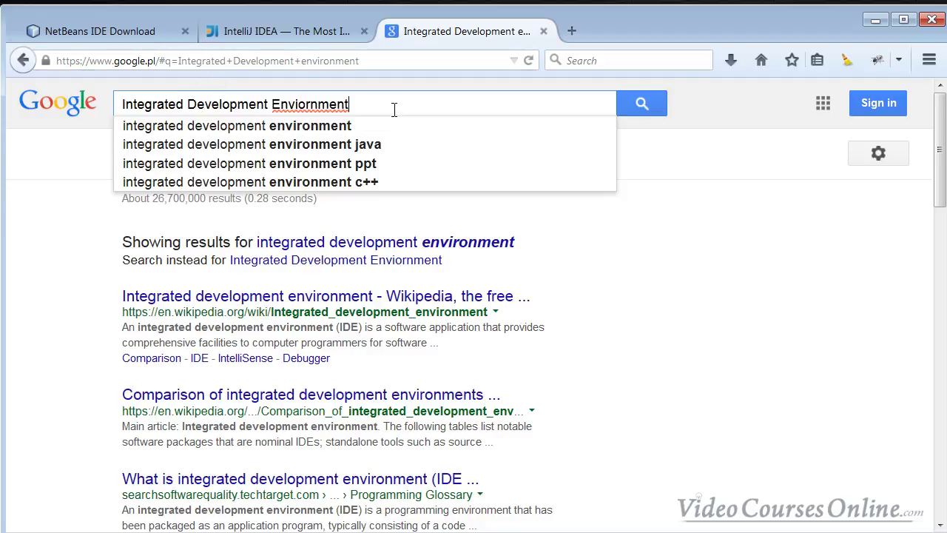
- View the NetBeans IDE 8.0.2 download page and the IntelliJ IDEA home page already open in the browser
click(87, 33)
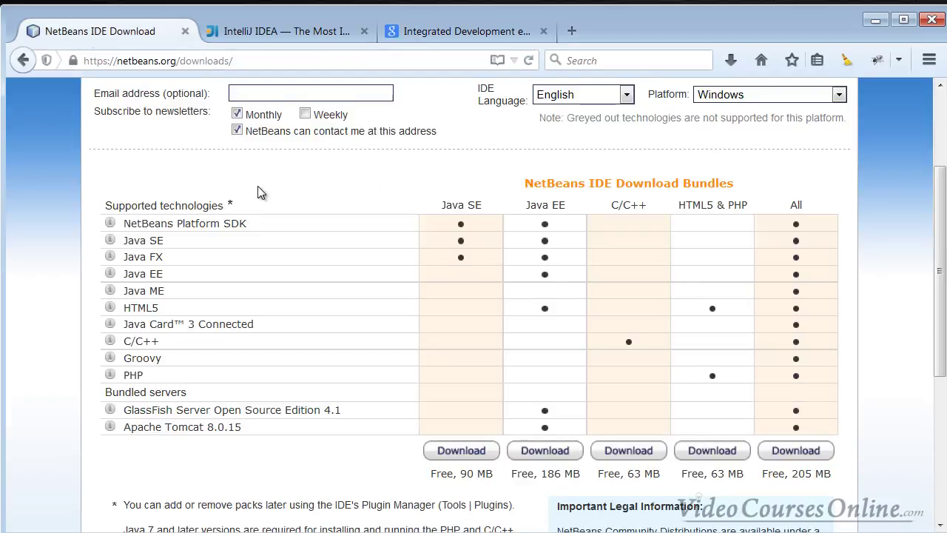
scroll(258, 187, up, 2)
scroll(342, 375, up, 1)
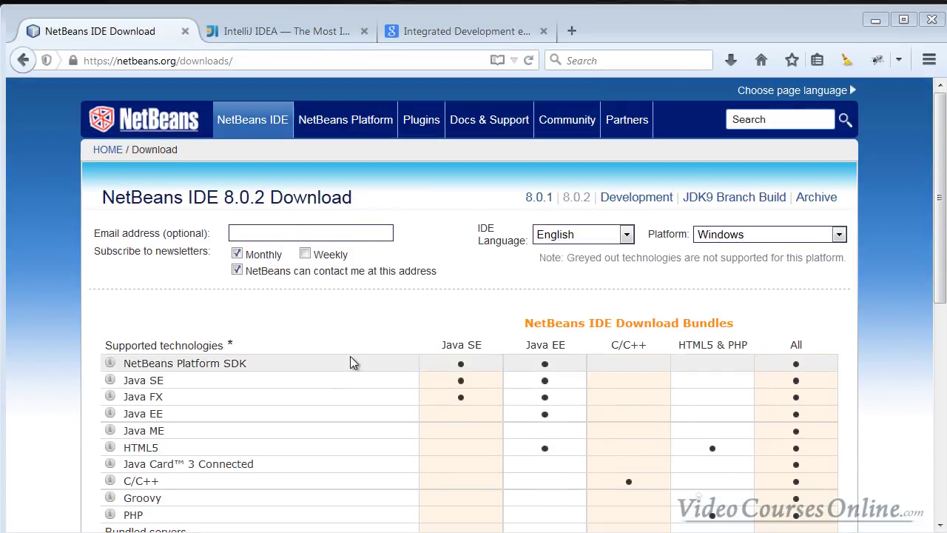
click(259, 30)
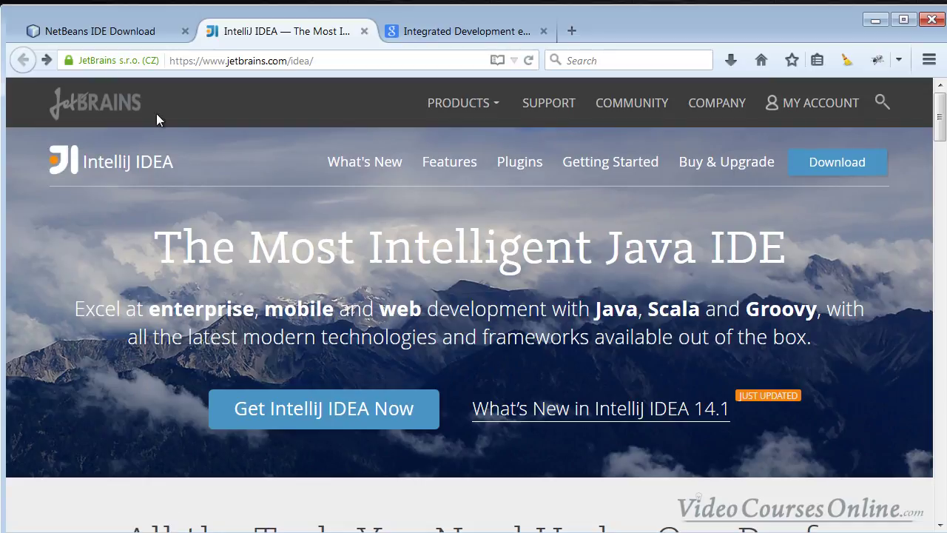
- Return to the NetBeans download page and examine its IDE download bundles, especially the Java SE one
click(102, 35)
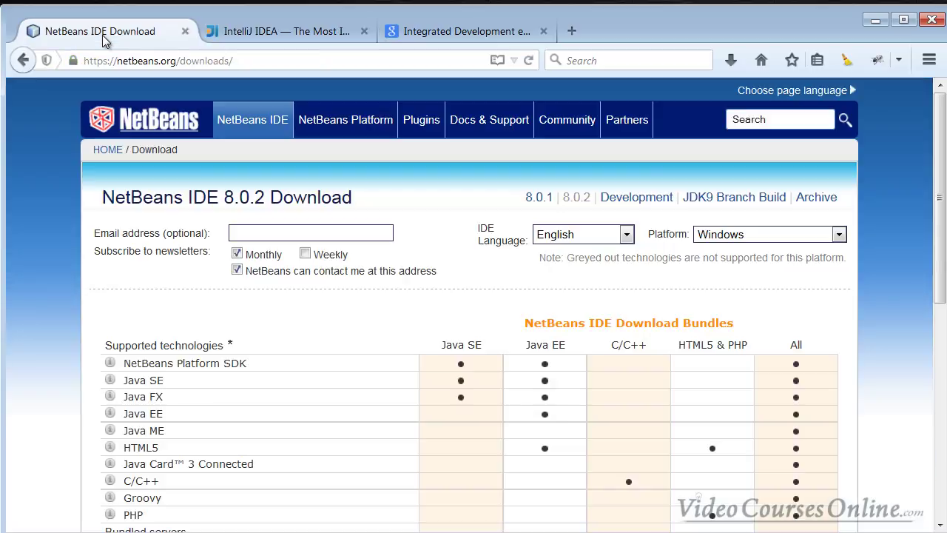
drag(439, 347, 491, 351)
click(494, 347)
drag(495, 349, 420, 350)
click(414, 350)
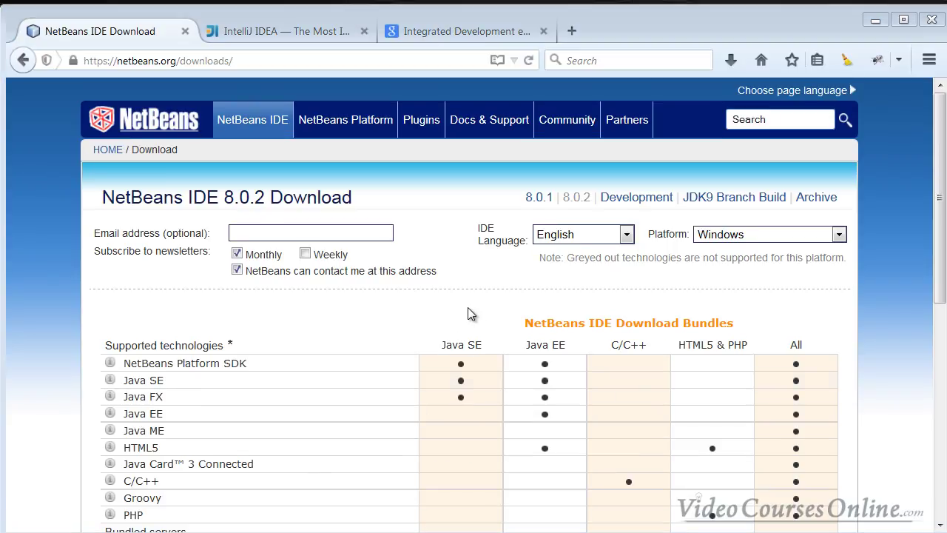
scroll(423, 402, down, 3)
scroll(541, 444, up, 3)
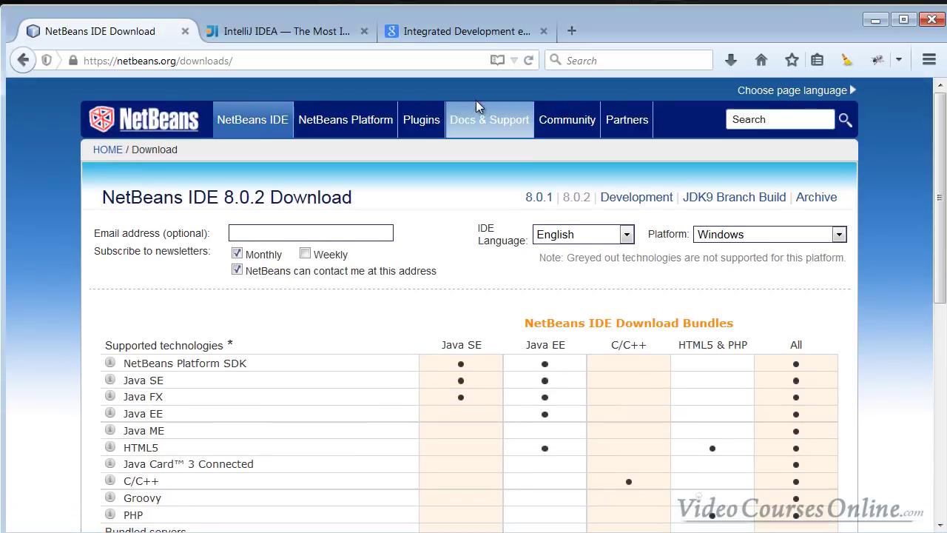
- Search Google for "java se download" and open Oracle's Java SE Downloads page from the results
click(457, 34)
drag(364, 105, 3, 99)
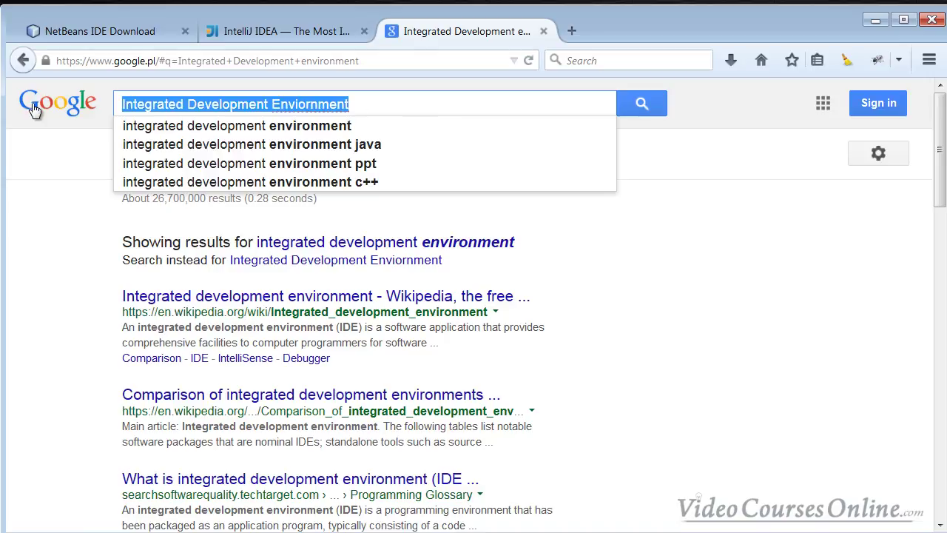
text(java se download)
key(Return)
click(296, 237)
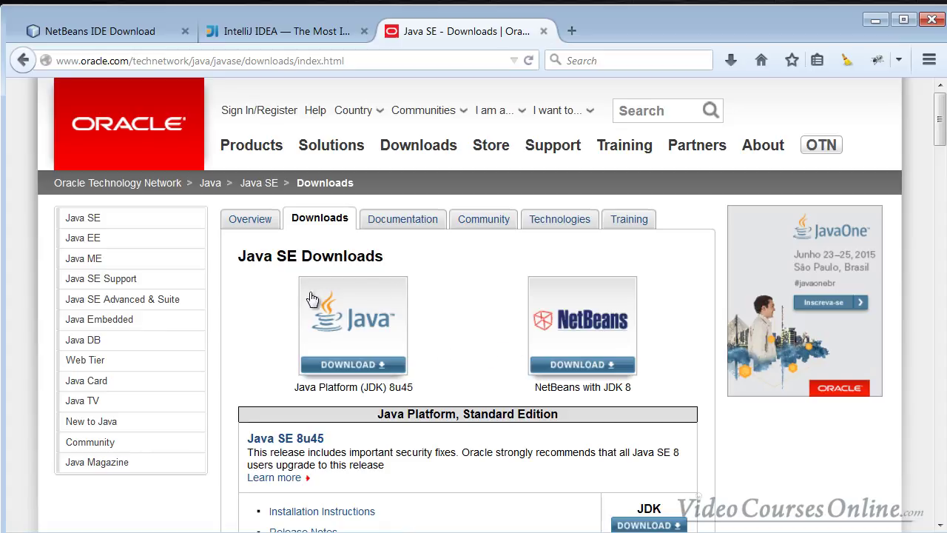
- Examine the Java SE 8u45 download options on the Oracle page, including JDK, Server JRE, JRE and NetBeans with JDK 8
scroll(418, 329, down, 1)
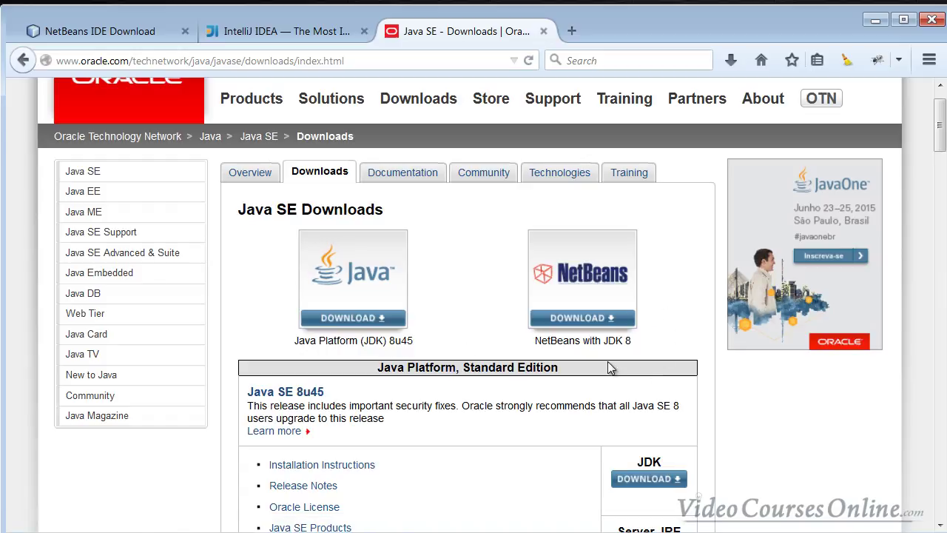
drag(442, 352, 271, 347)
click(271, 350)
scroll(528, 351, down, 3)
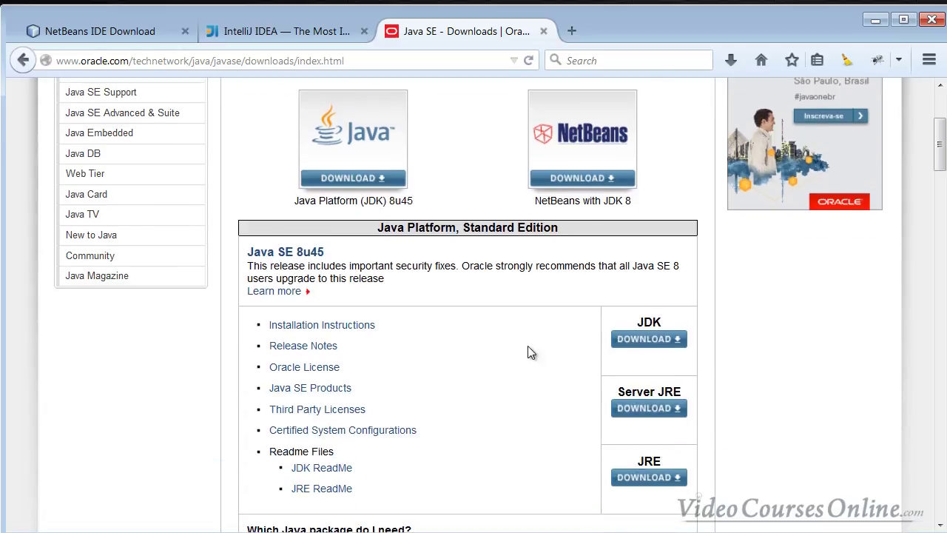
drag(662, 321, 655, 322)
click(662, 324)
scroll(729, 428, up, 2)
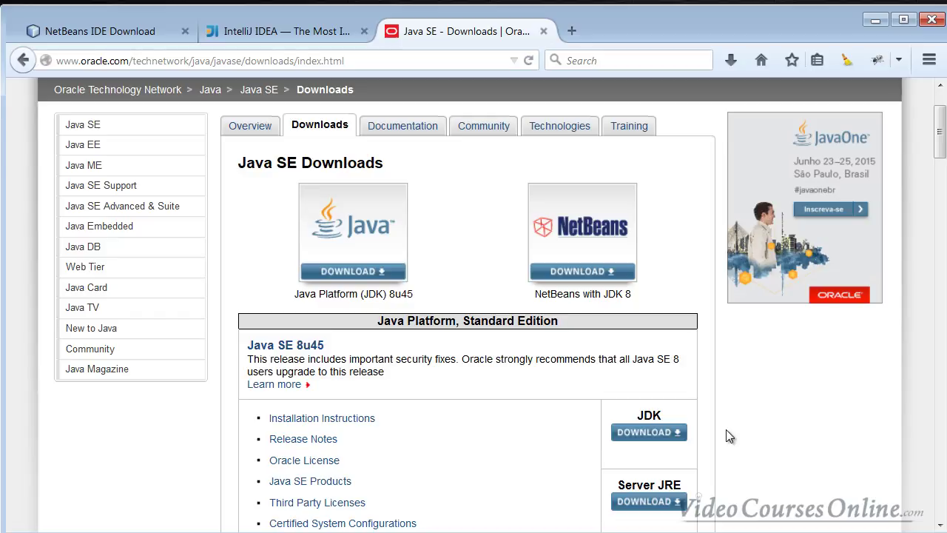
scroll(500, 440, up, 1)
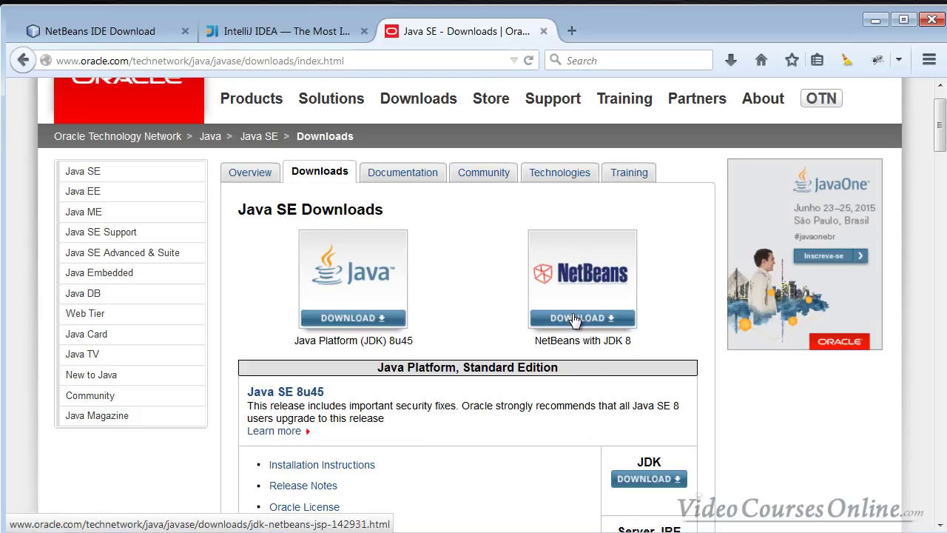
- Check the NetBeans IDE download page and the IntelliJ IDEA page again
click(70, 31)
drag(102, 199, 185, 200)
click(182, 205)
click(234, 33)
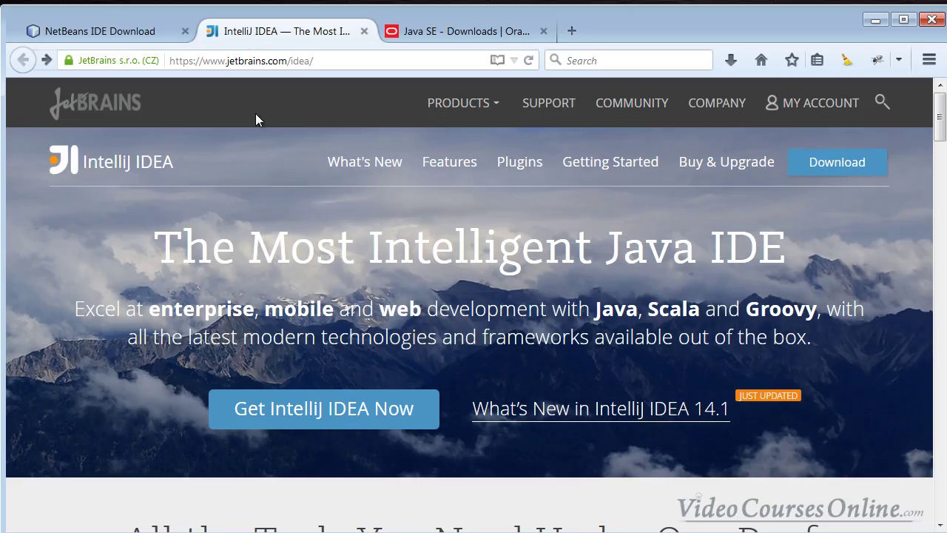
- Go back to Oracle's Java SE Downloads page and open the NetBeans with JDK 8 download
click(445, 37)
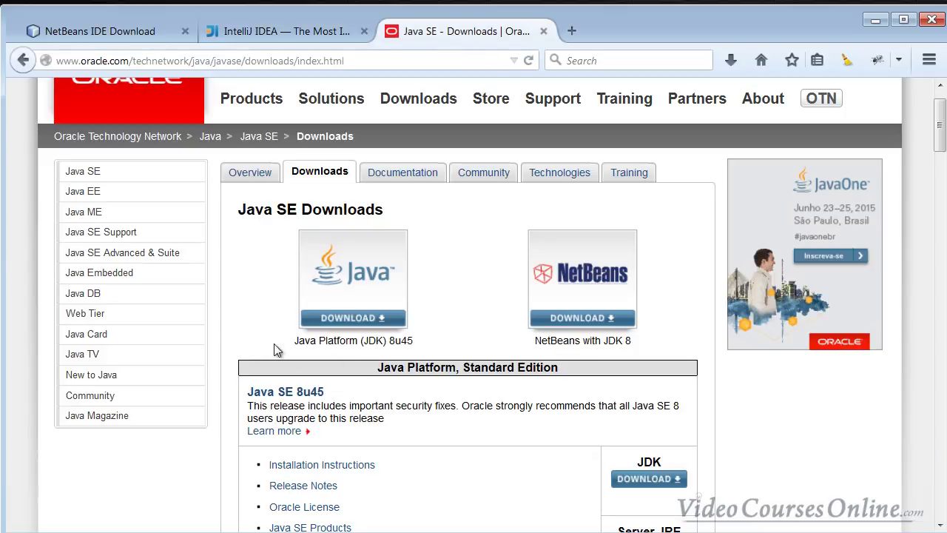
drag(275, 345, 454, 348)
click(454, 348)
click(595, 312)
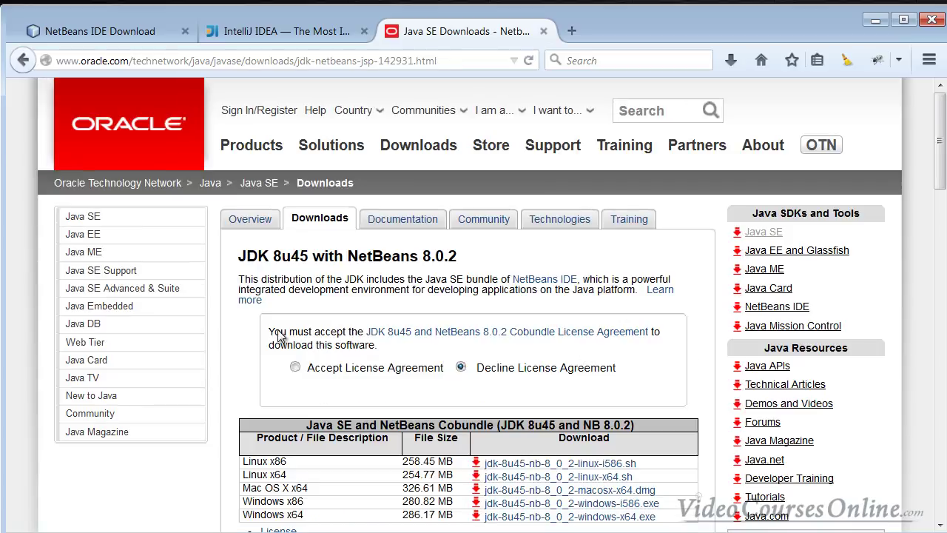
- Accept the JDK 8u45 and NetBeans 8.0.2 Cobundle License Agreement
scroll(265, 374, down, 1)
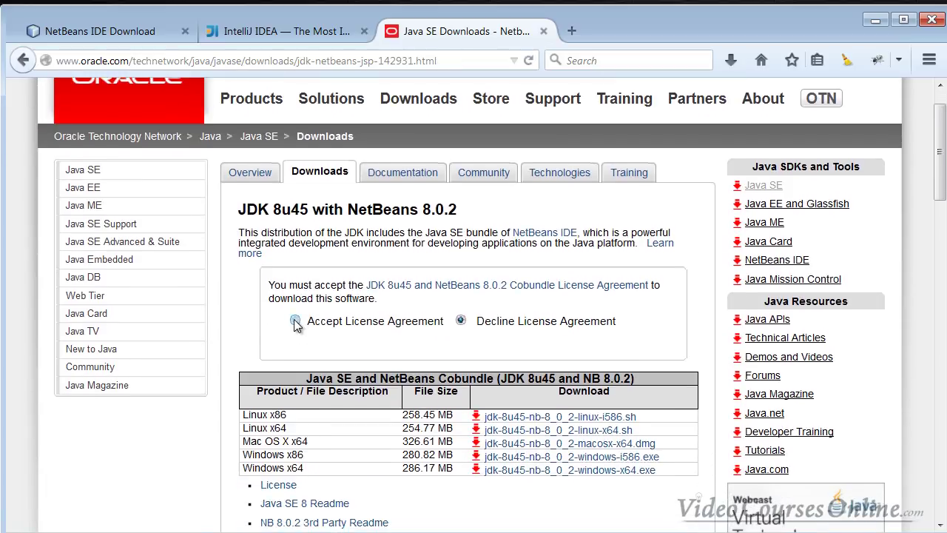
click(295, 322)
scroll(414, 342, down, 2)
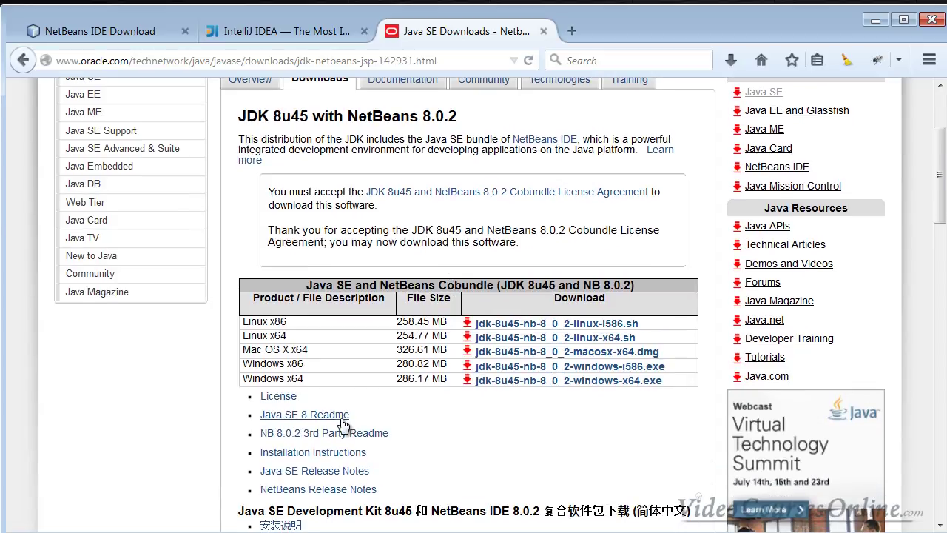
- Look through the cobundle's platform list and find the Windows x64 installer
drag(317, 382, 247, 322)
click(355, 356)
scroll(355, 347, down, 1)
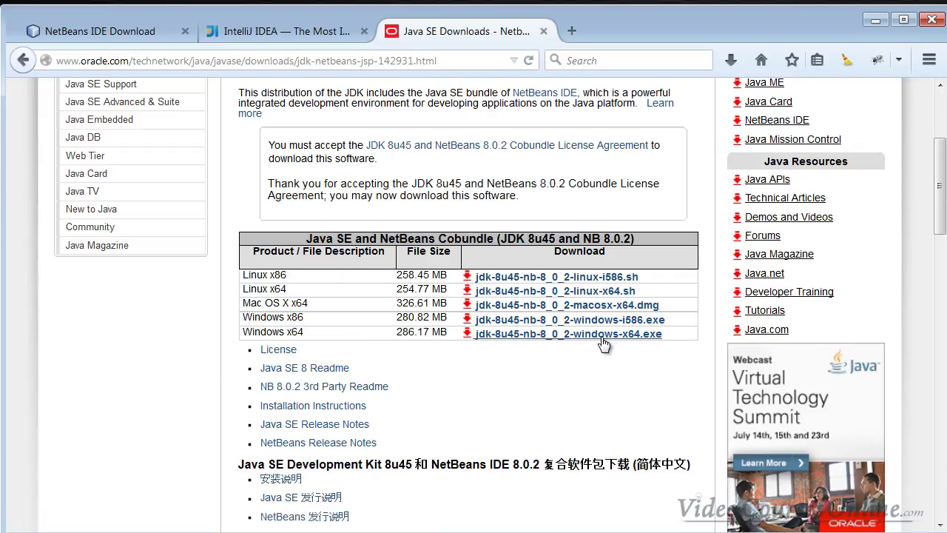
double_click(296, 331)
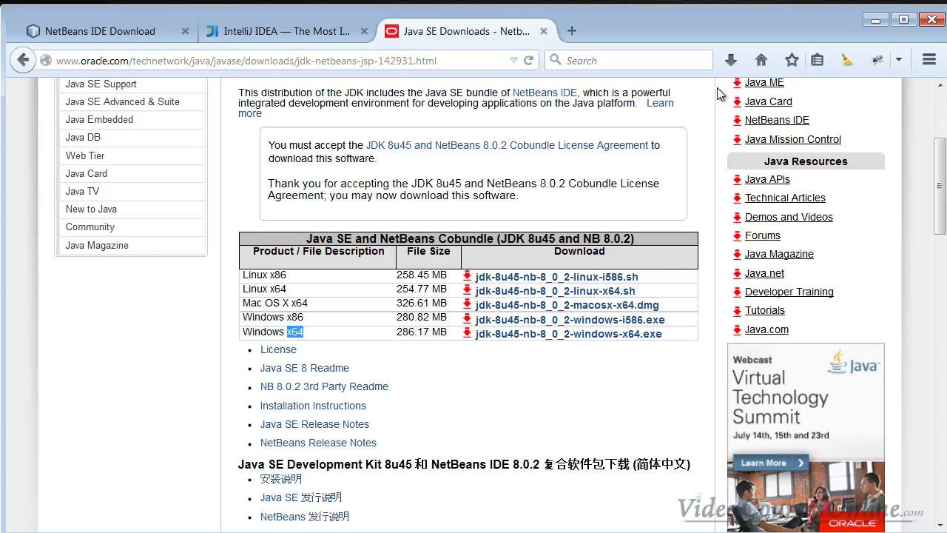
- Launch the downloaded jdk-8u45-nb-8_0_2-windows-x64(1).exe installer and allow it to run
click(727, 63)
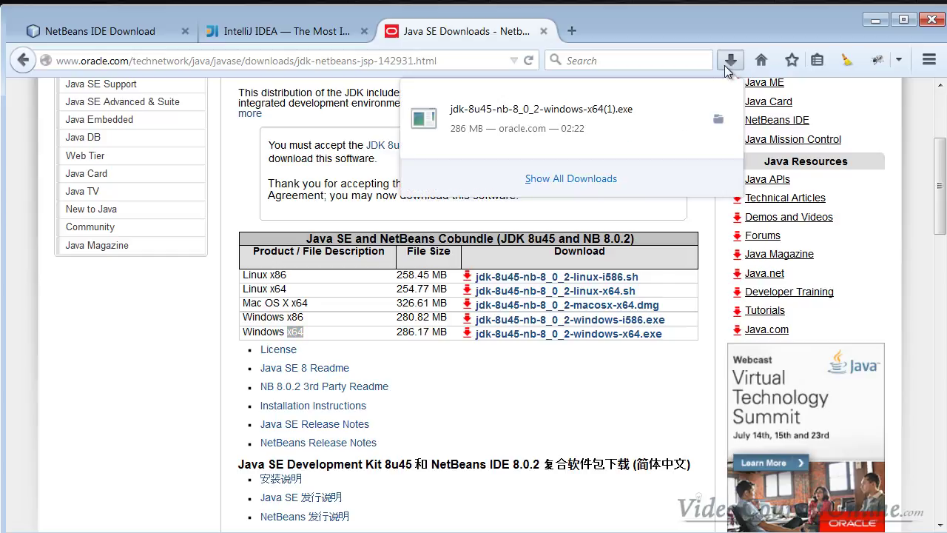
click(598, 130)
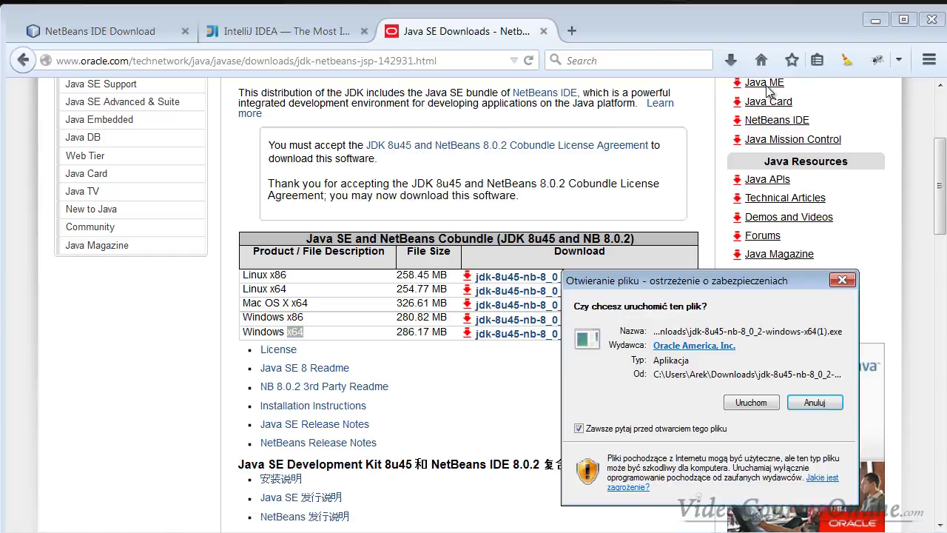
click(755, 404)
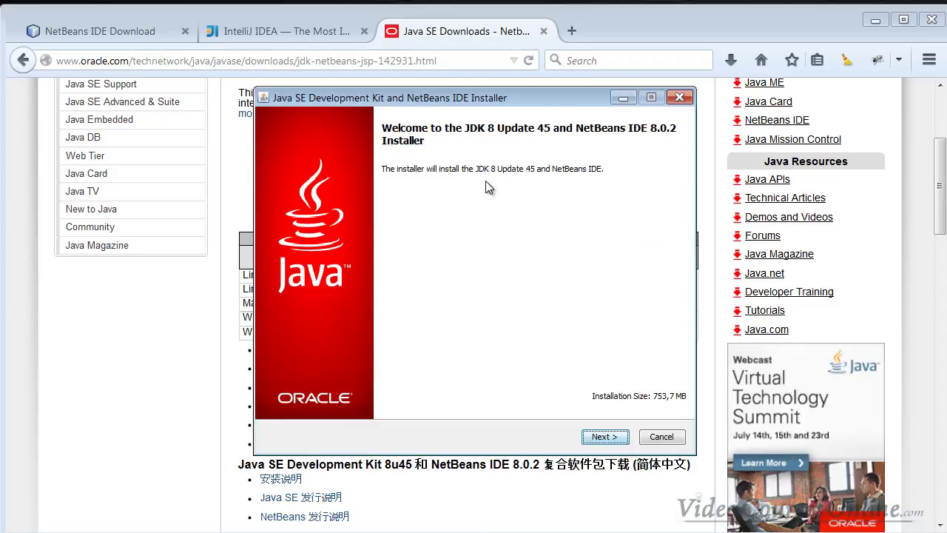
- Proceed past the installer's welcome page, accept the JUnit license agreement with JUnit installation, and continue to the JDK folder page
click(604, 437)
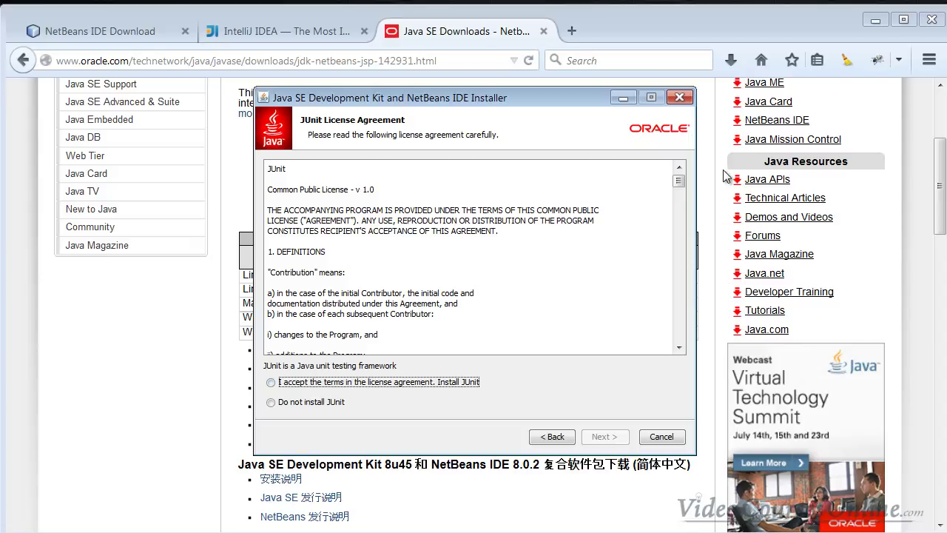
drag(678, 182, 678, 332)
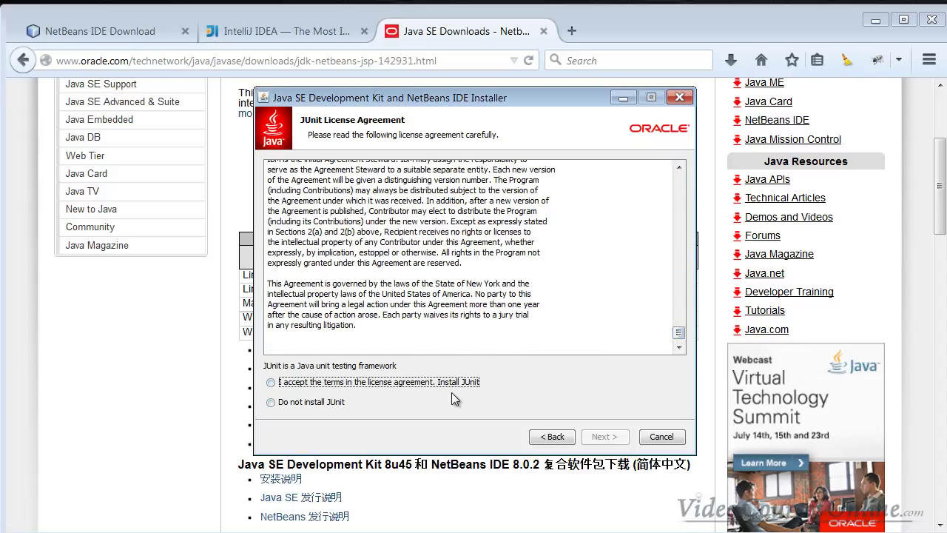
click(392, 388)
click(603, 437)
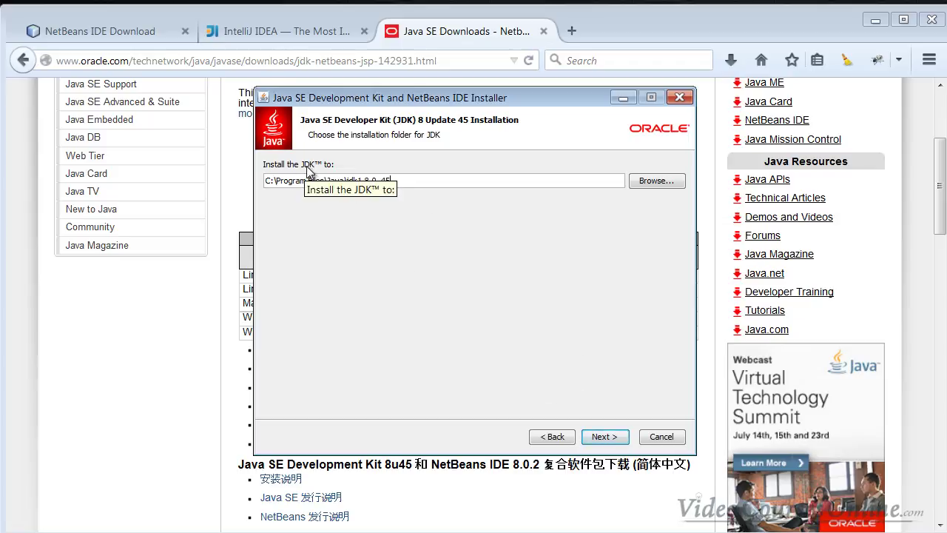
- Accept the default JDK installation folder and check the NetBeans IDE 8.0.2 installation folder and the JDK path assigned to it
click(605, 437)
click(416, 181)
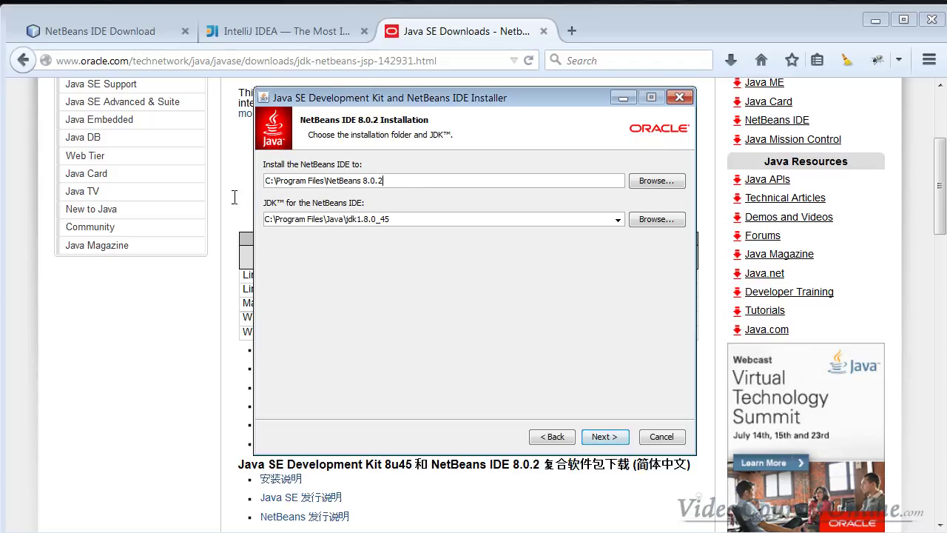
key(ctrl+a)
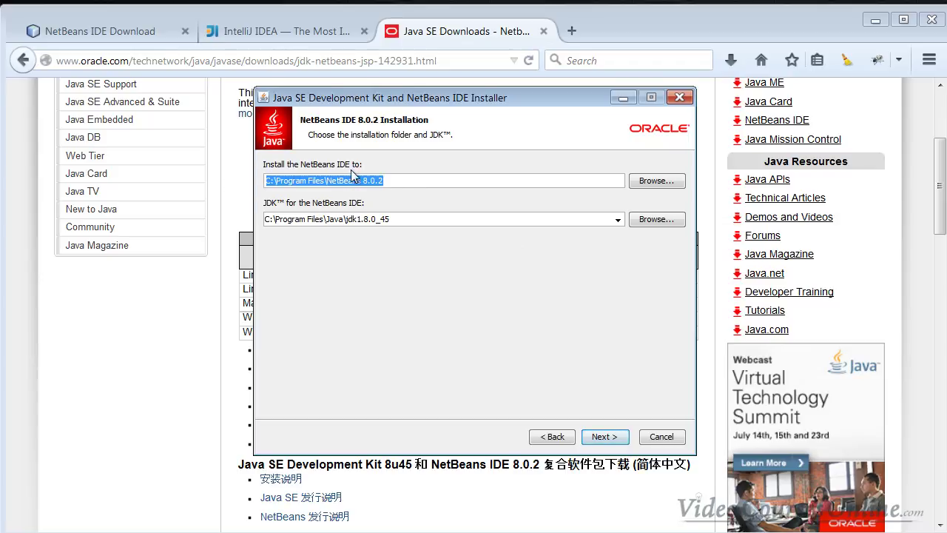
click(405, 179)
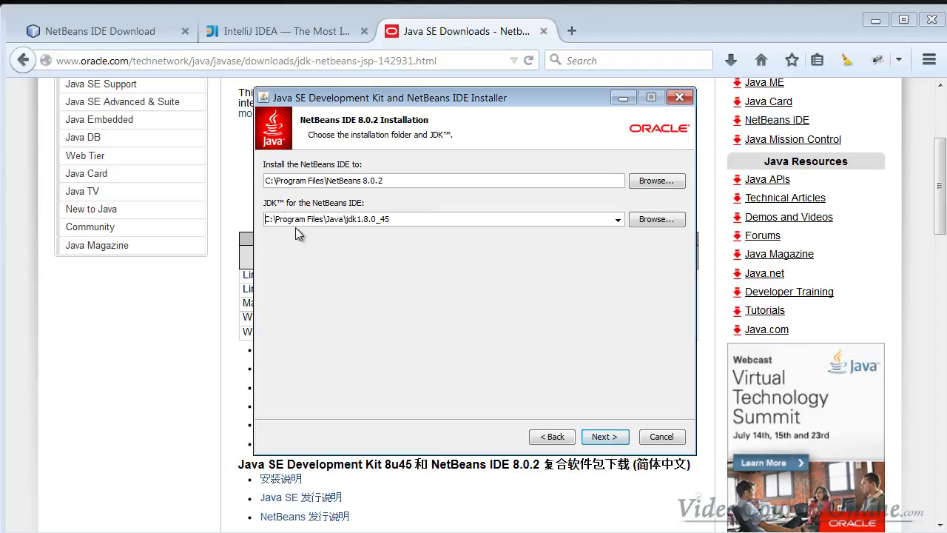
drag(409, 220, 250, 223)
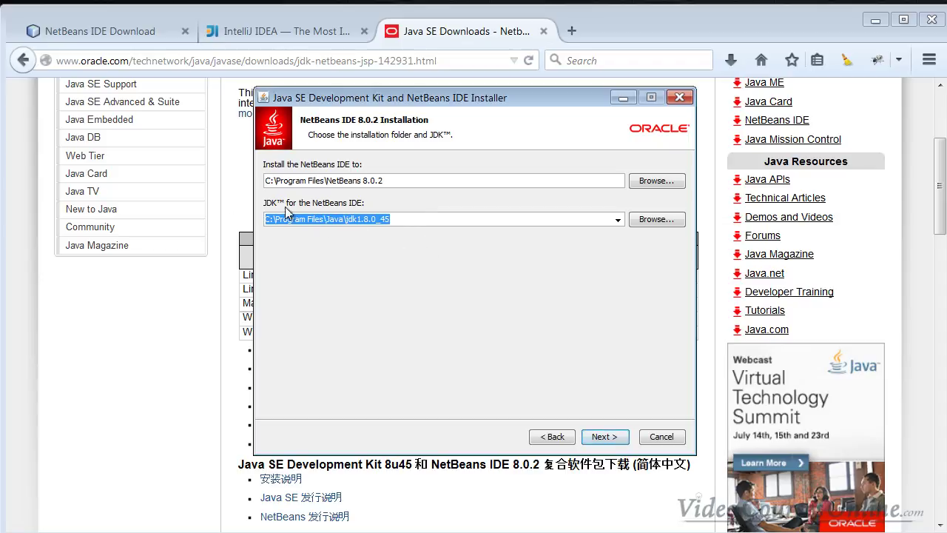
click(399, 220)
- Revisit the JDK folder page and compare its path with the JDK selected for the NetBeans IDE
click(548, 438)
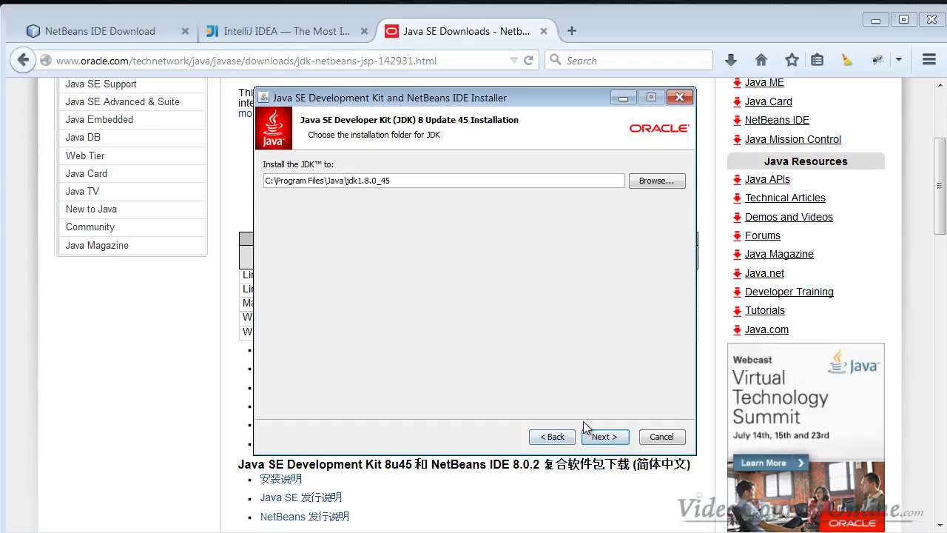
click(604, 436)
triple_click(412, 219)
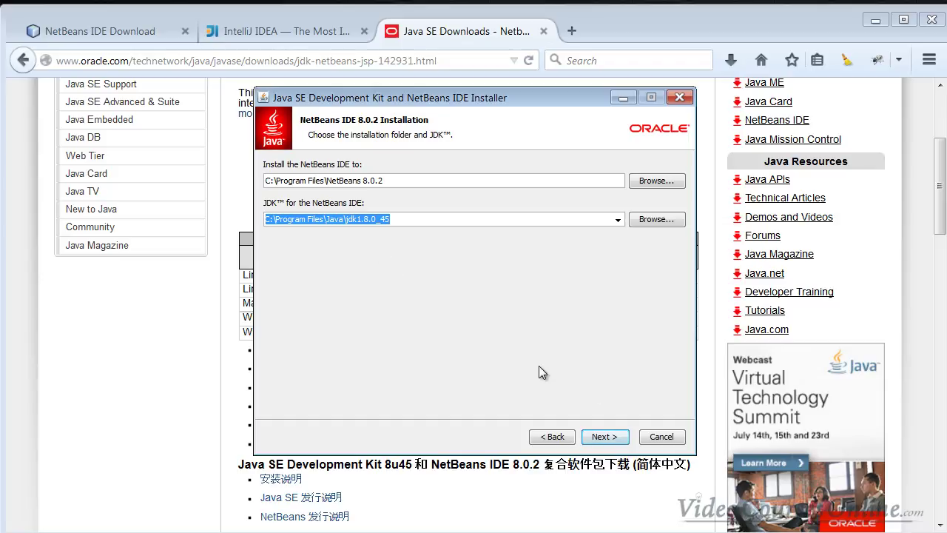
- Install the JDK and NetBeans IDE with Check for Updates enabled, and finish the setup with anonymous usage data sharing left on
click(615, 439)
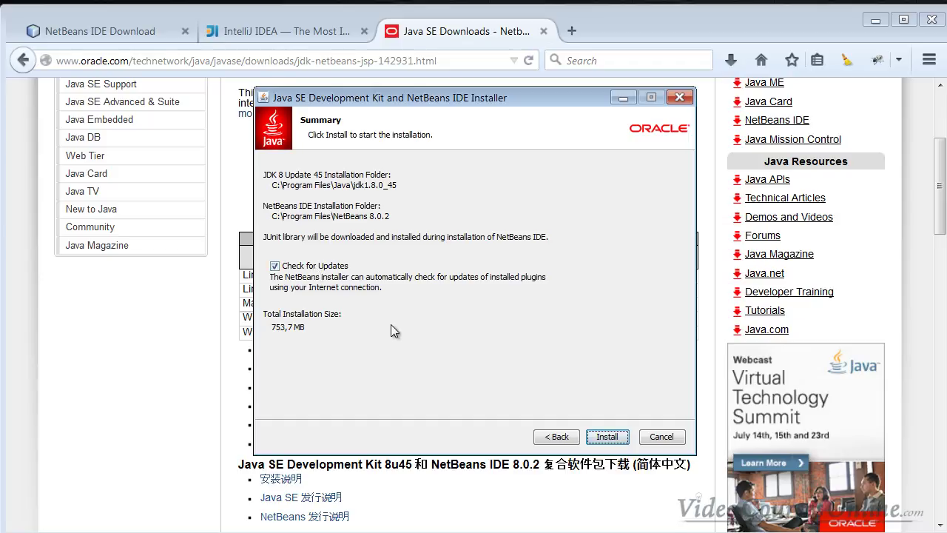
click(607, 438)
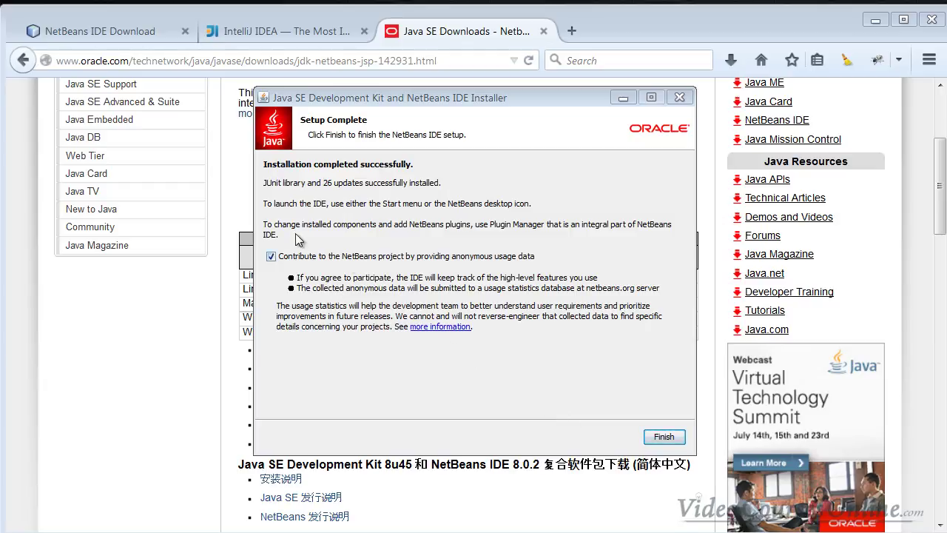
drag(336, 99, 299, 89)
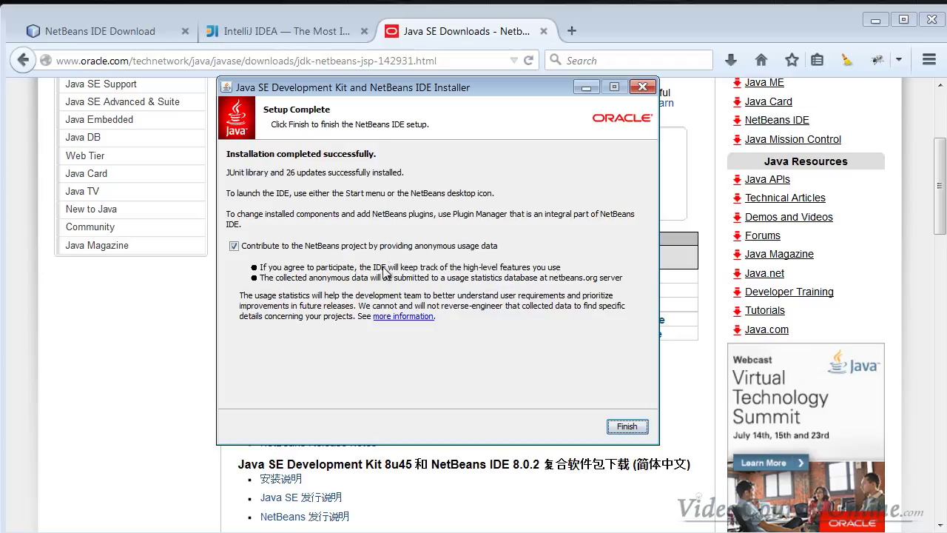
click(627, 427)
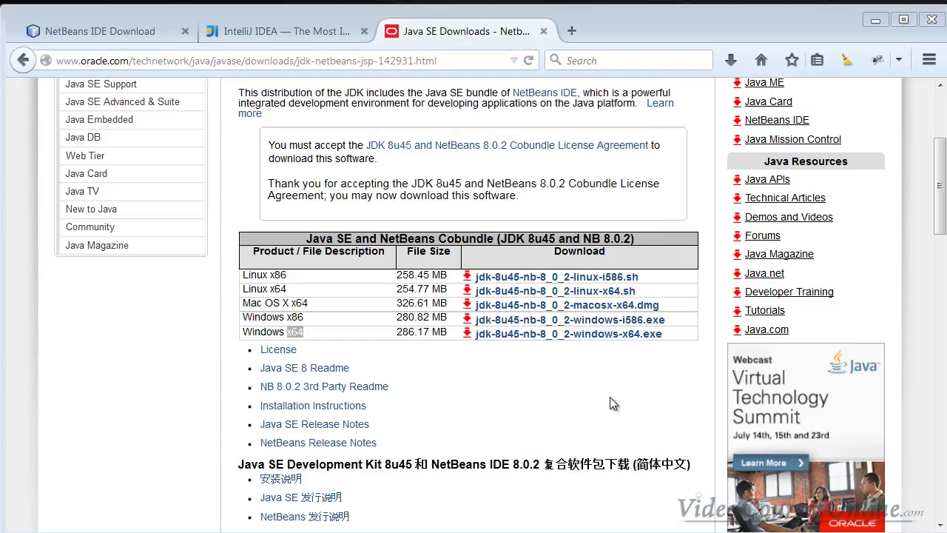
- Launch the newly installed NetBeans IDE 8.0.2 from Windows
click(598, 406)
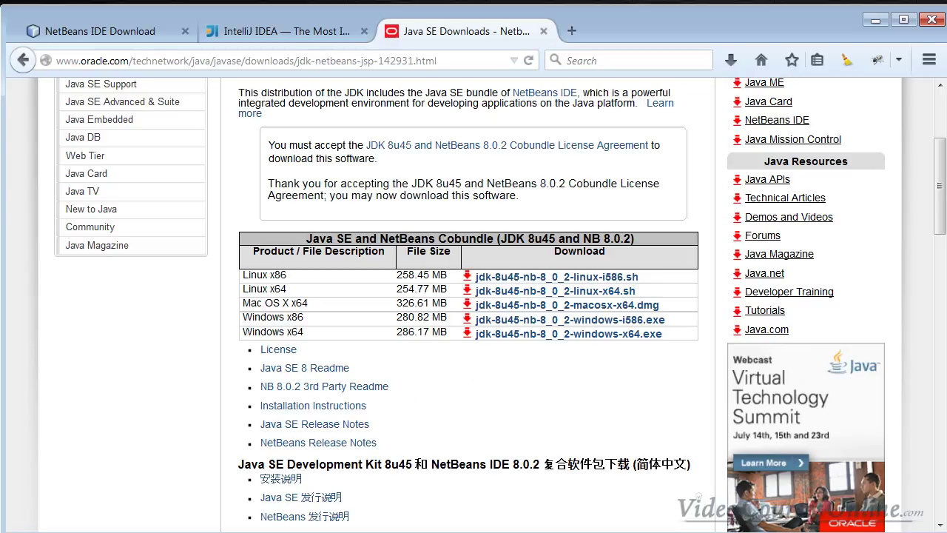
key(super)
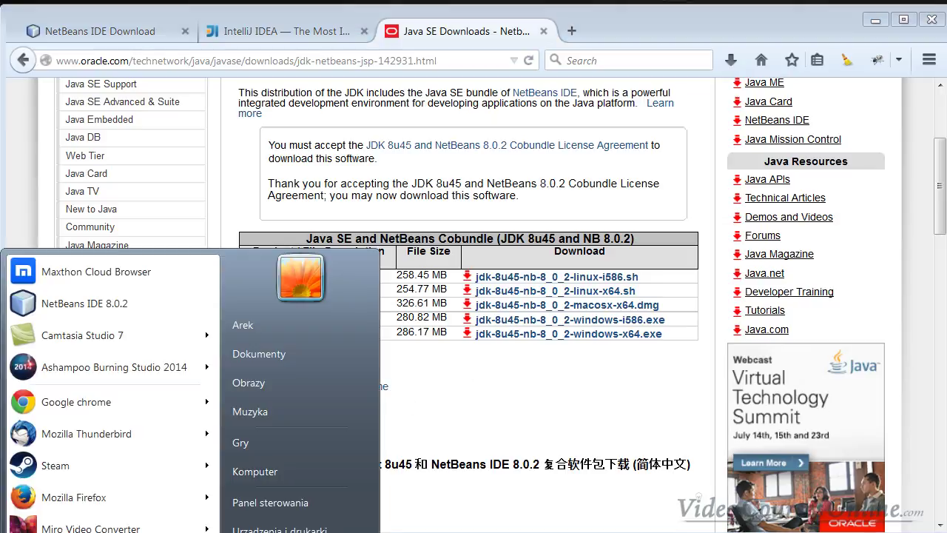
click(138, 312)
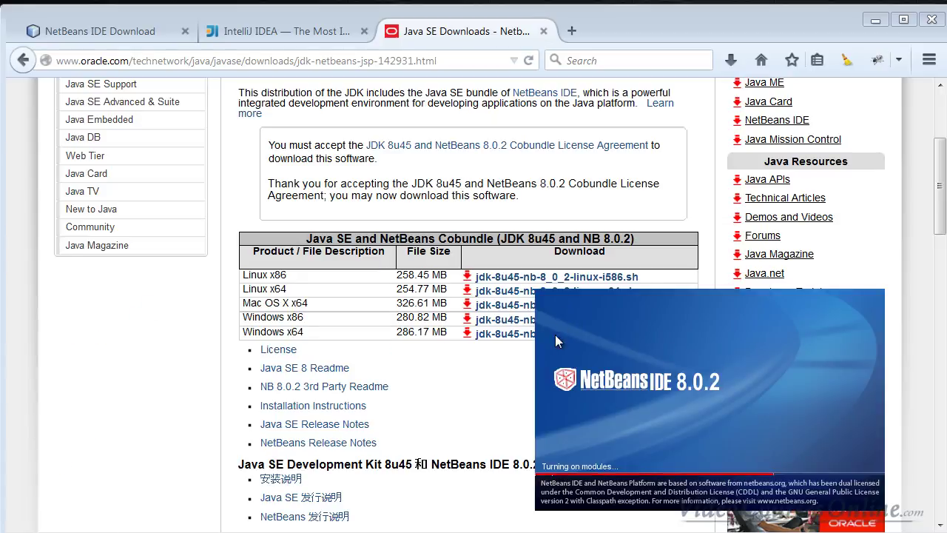